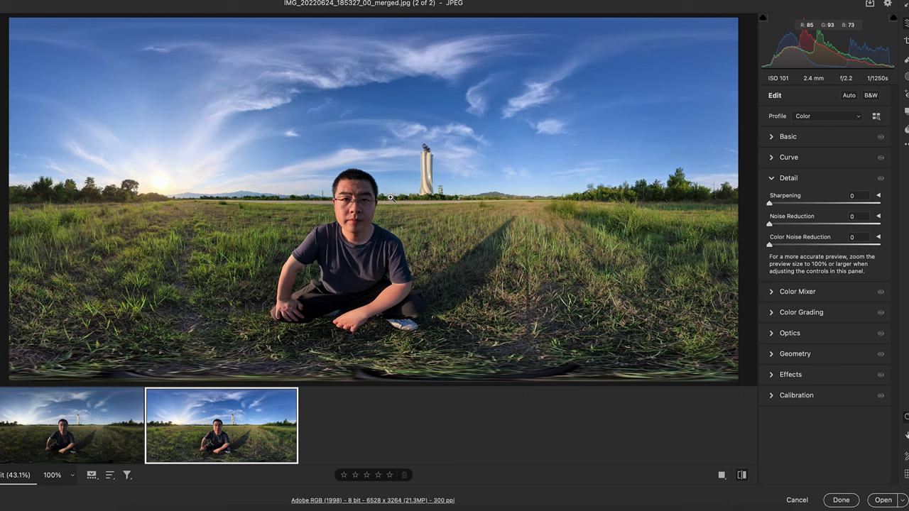
# Examine the JPEG panorama at 100% around the sun, the horizon and the seated man.
pyautogui.click(345, 223)
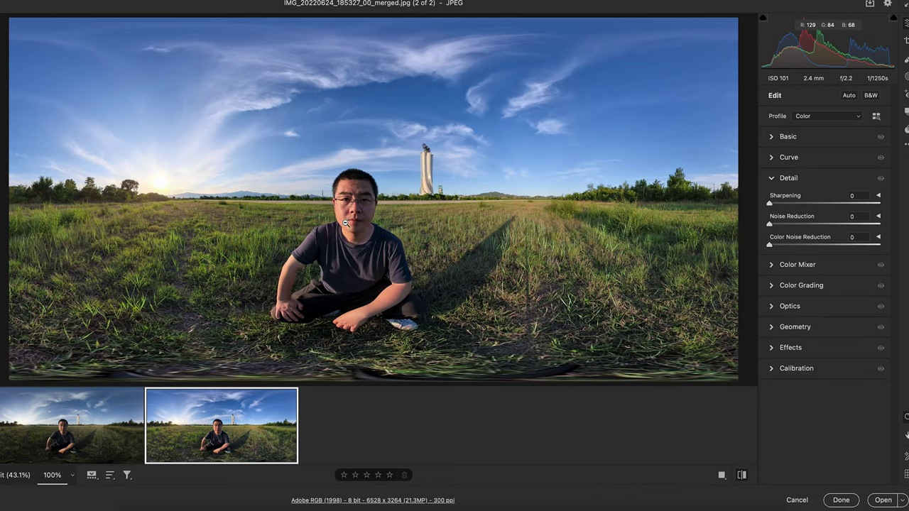
pyautogui.moveTo(329, 210); pyautogui.dragTo(696, 197)
pyautogui.moveTo(523, 184); pyautogui.dragTo(521, 300)
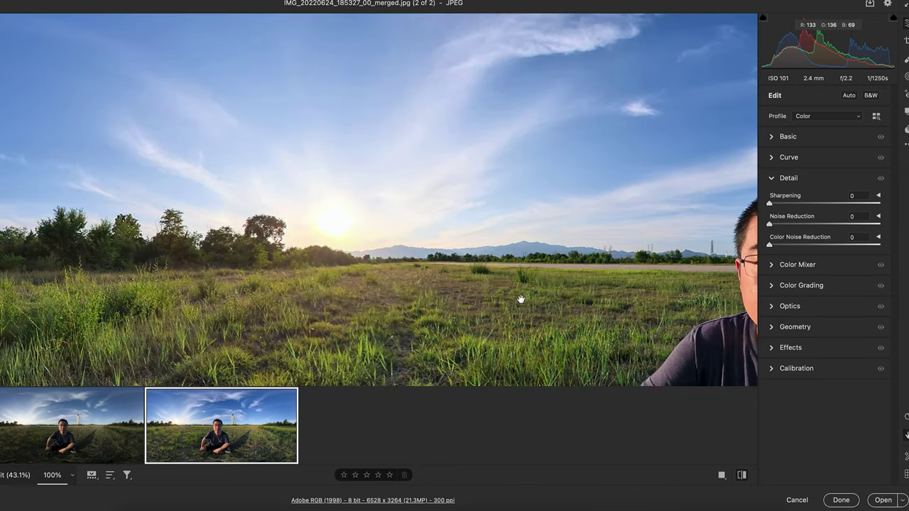
pyautogui.moveTo(569, 260); pyautogui.dragTo(373, 249)
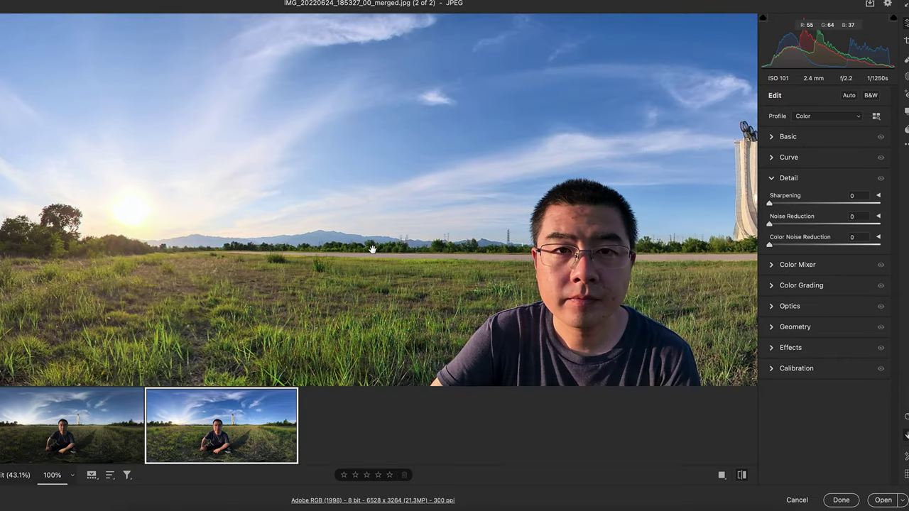
pyautogui.moveTo(465, 255); pyautogui.dragTo(247, 245)
pyautogui.moveTo(434, 278); pyautogui.dragTo(522, 228)
pyautogui.moveTo(291, 314); pyautogui.dragTo(401, 309)
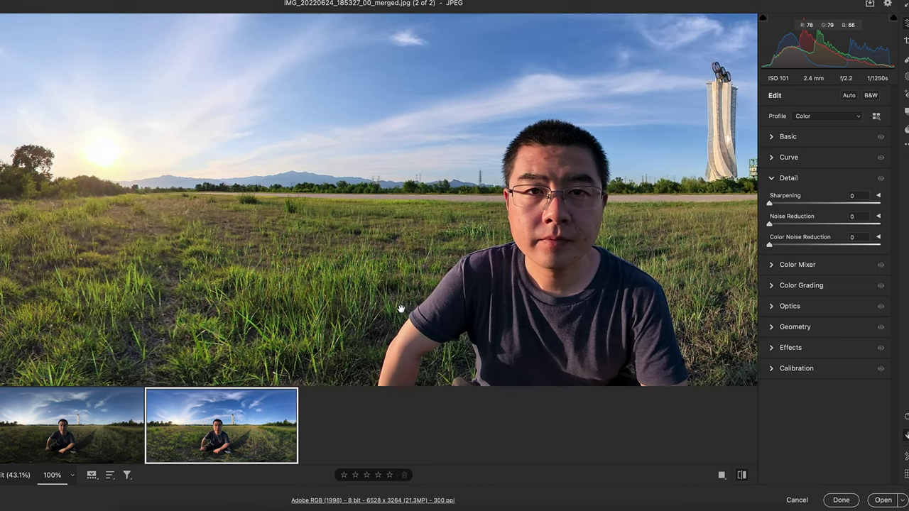
# Remove the sharpening from the DNG version of the panorama and apply automatic tone adjustments to it.
pyautogui.click(132, 431)
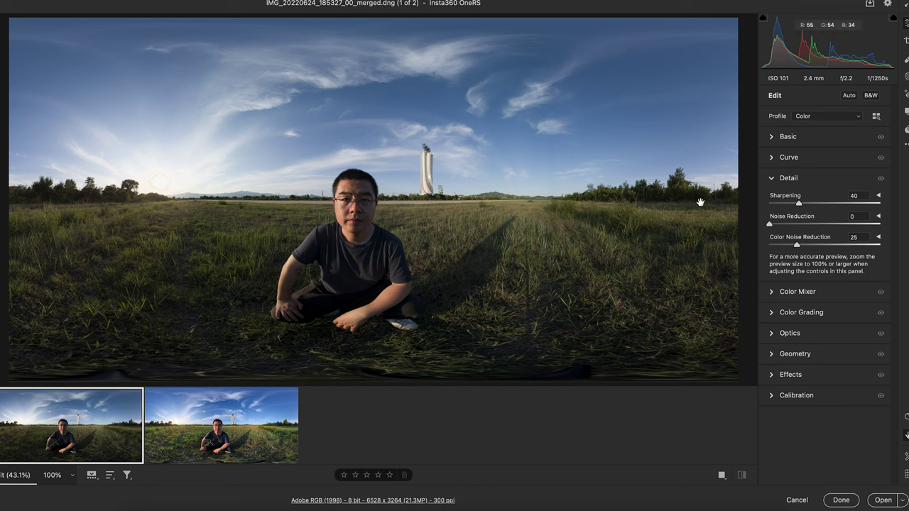
pyautogui.moveTo(800, 204); pyautogui.dragTo(726, 203)
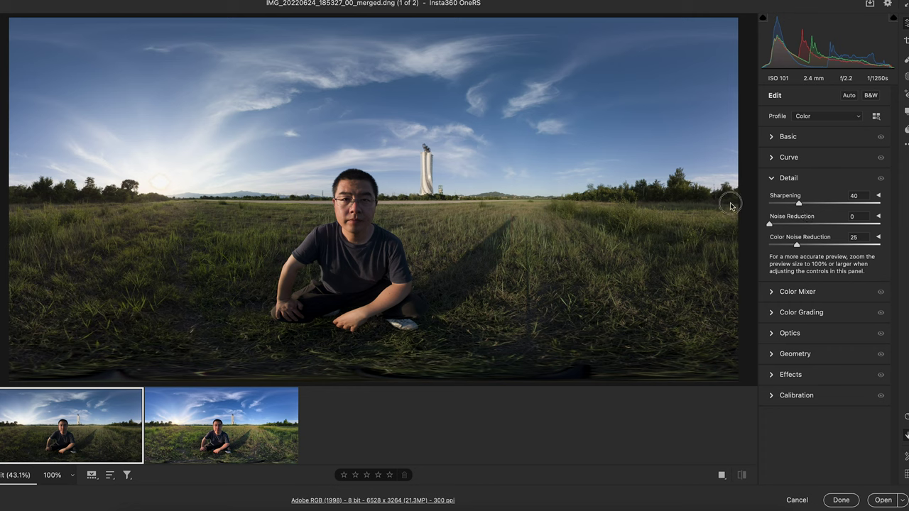
pyautogui.click(772, 139)
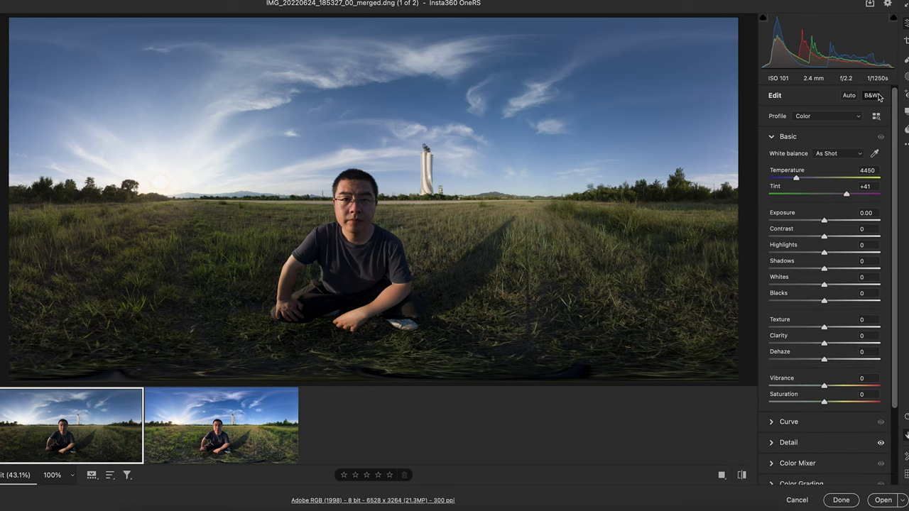
pyautogui.click(849, 97)
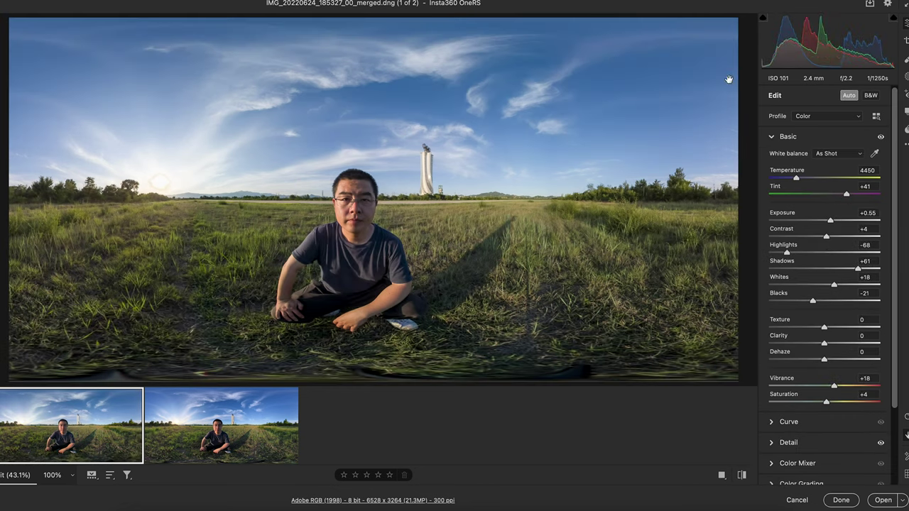
# Set the DNG's Highlights to -74 and compare its sun area with the JPEG version.
pyautogui.click(158, 188)
pyautogui.click(343, 185)
pyautogui.moveTo(786, 253)
pyautogui.mouseDown()
pyautogui.moveTo(760, 255)
pyautogui.moveTo(809, 256)
pyautogui.moveTo(784, 253)
pyautogui.mouseUp()
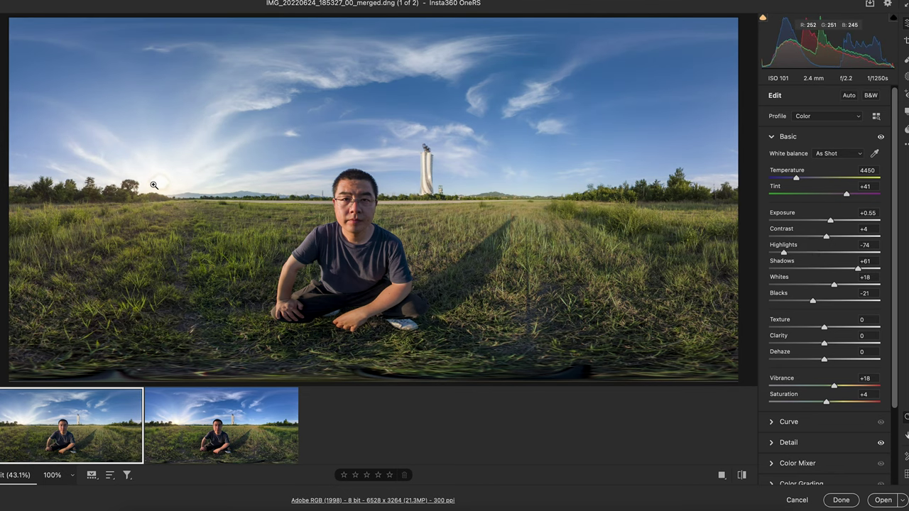
pyautogui.click(226, 446)
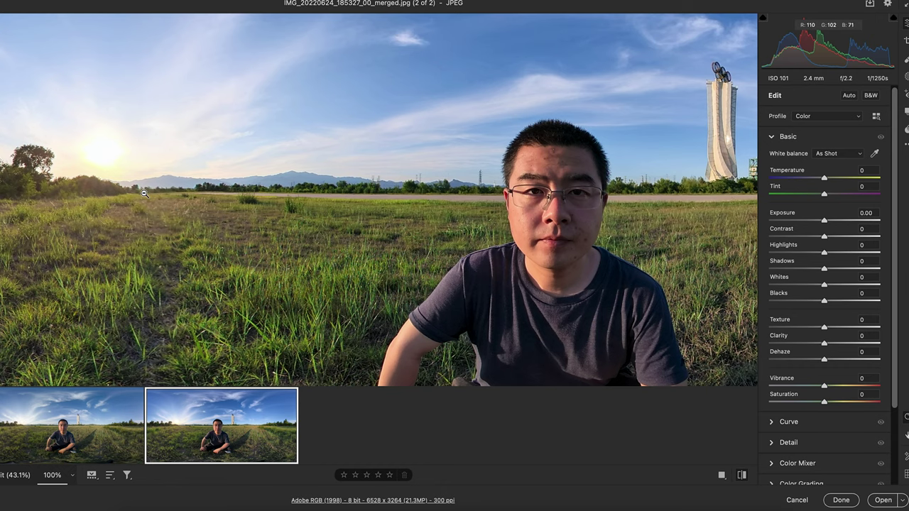
pyautogui.click(78, 426)
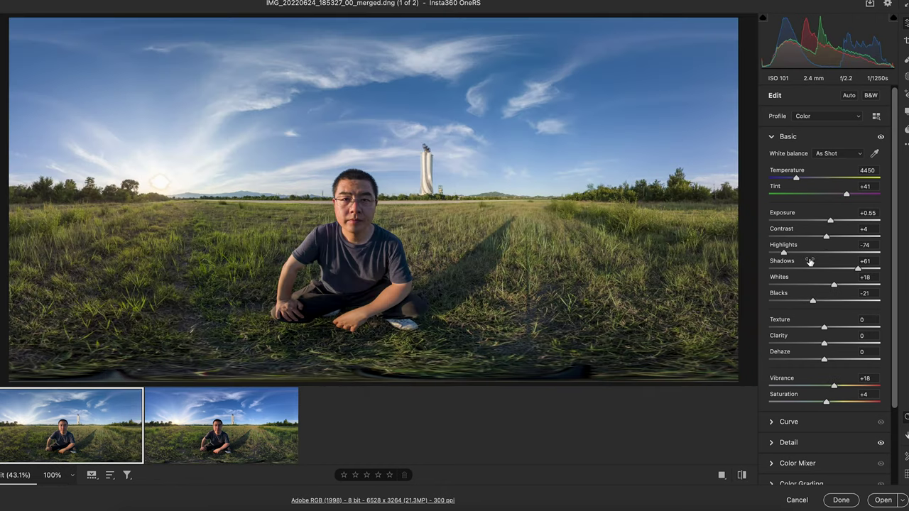
# Set the DNG's Texture to +21, Blacks to +37 and Saturation to +11.
pyautogui.click(355, 225)
pyautogui.click(398, 228)
pyautogui.moveTo(825, 327); pyautogui.dragTo(845, 300)
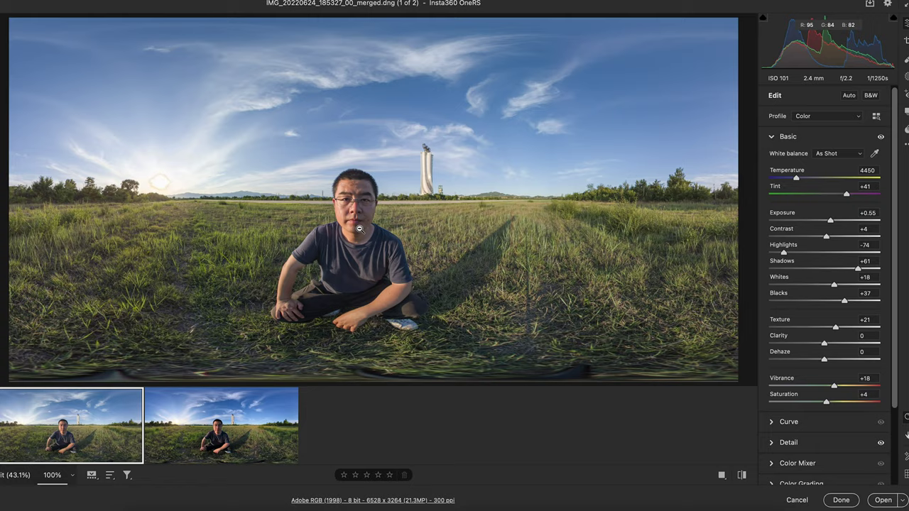
pyautogui.click(360, 229)
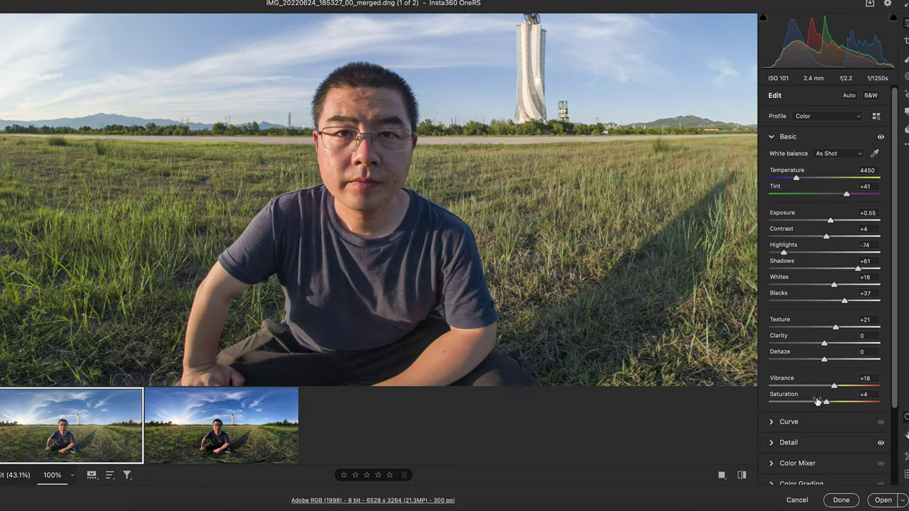
pyautogui.moveTo(826, 404); pyautogui.dragTo(831, 403)
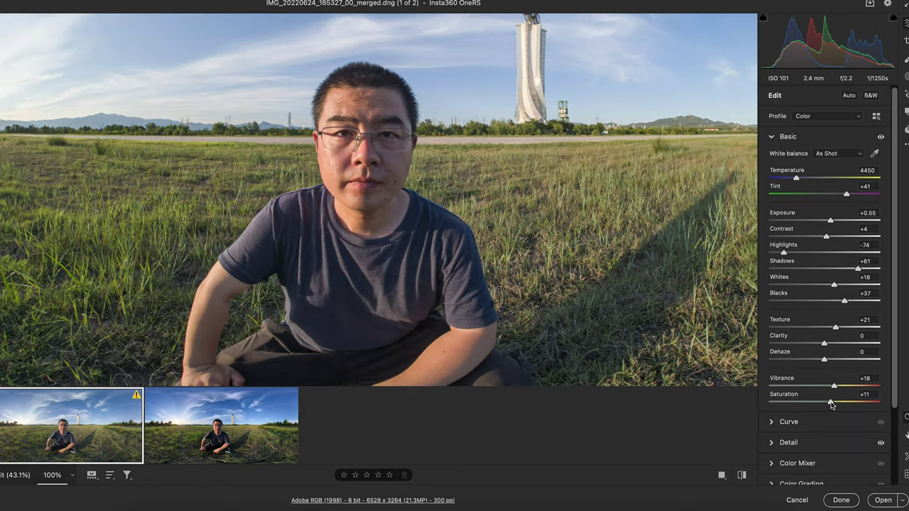
pyautogui.click(773, 140)
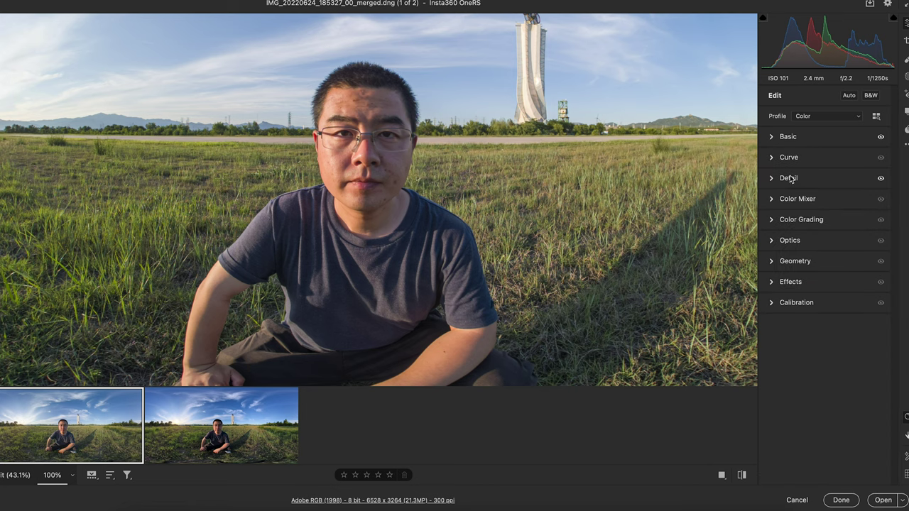
# Set the DNG's Sharpening to 21.
pyautogui.click(773, 245)
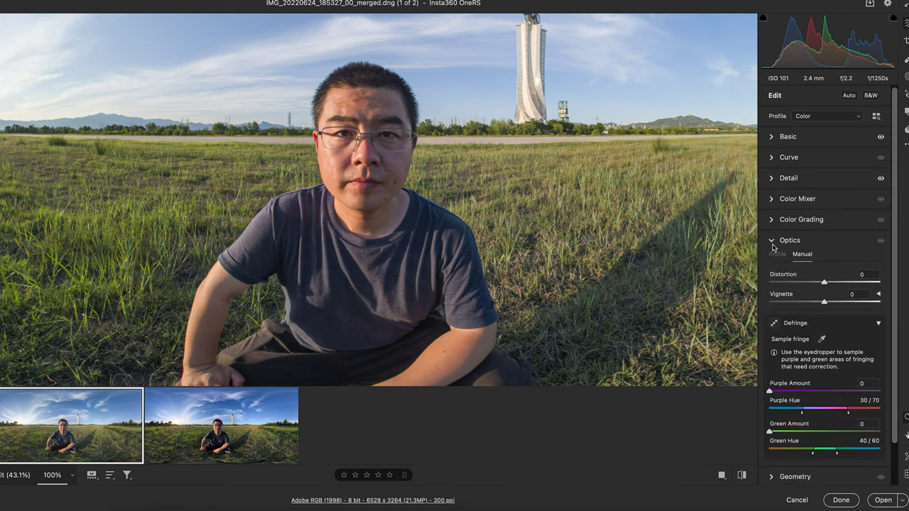
pyautogui.click(778, 159)
pyautogui.click(773, 158)
pyautogui.click(774, 180)
pyautogui.moveTo(770, 204); pyautogui.dragTo(787, 206)
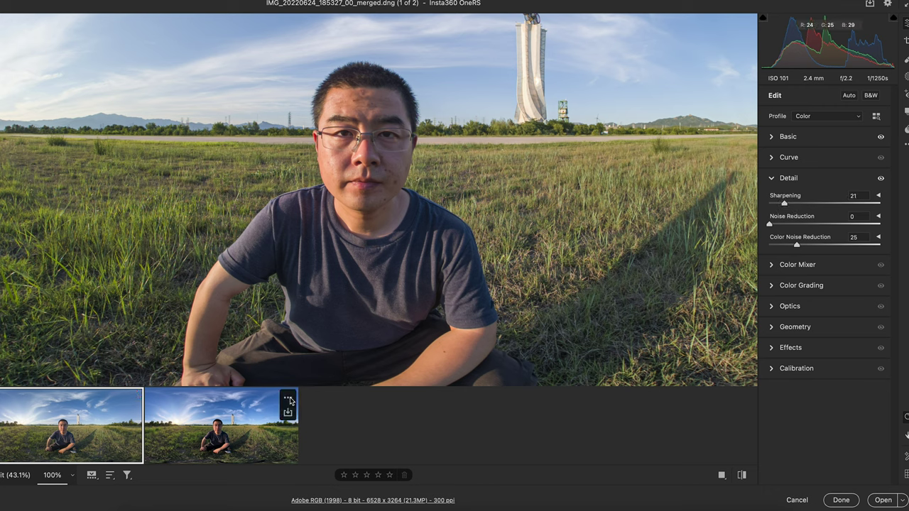
# Compare the DNG panorama with its original settings and with the current edits.
pyautogui.click(741, 476)
pyautogui.click(742, 476)
pyautogui.click(741, 476)
pyautogui.click(741, 476)
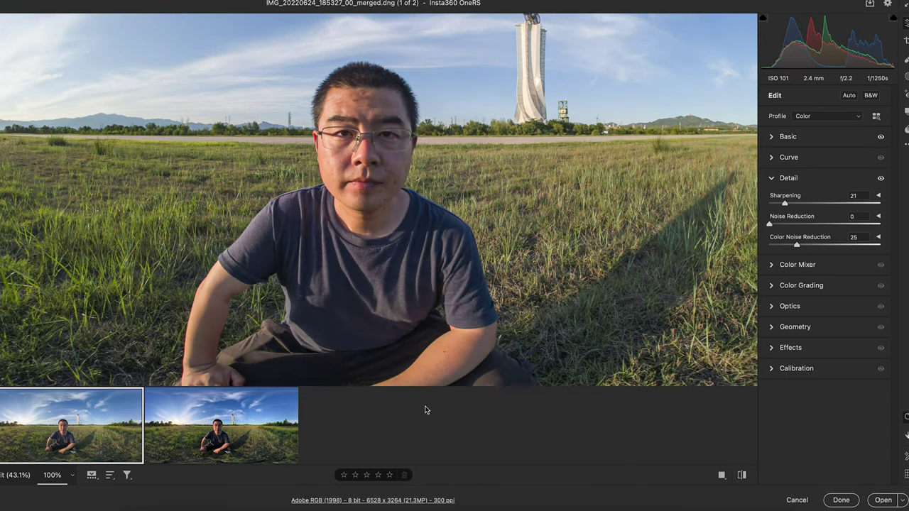
# Compare the edited DNG with the JPEG version, framing the seated man similarly at 100% in both.
pyautogui.click(242, 437)
pyautogui.moveTo(534, 247); pyautogui.dragTo(392, 203)
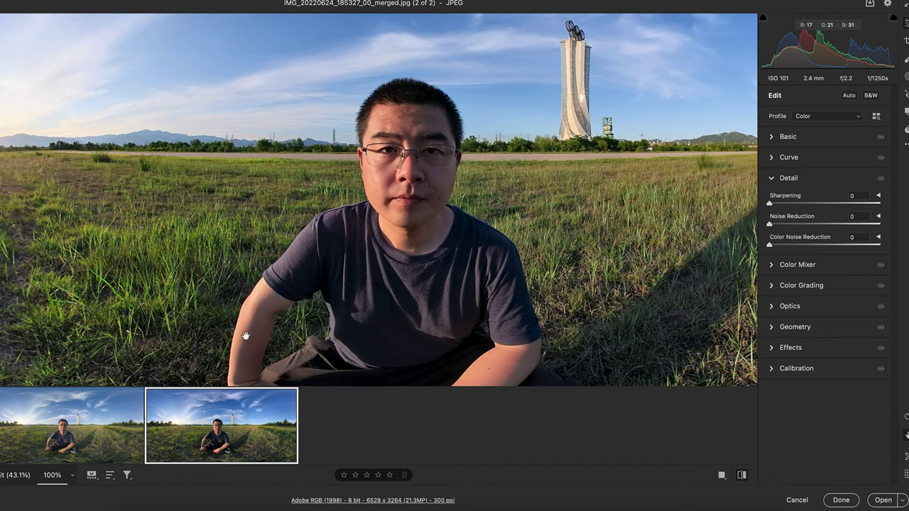
pyautogui.click(103, 423)
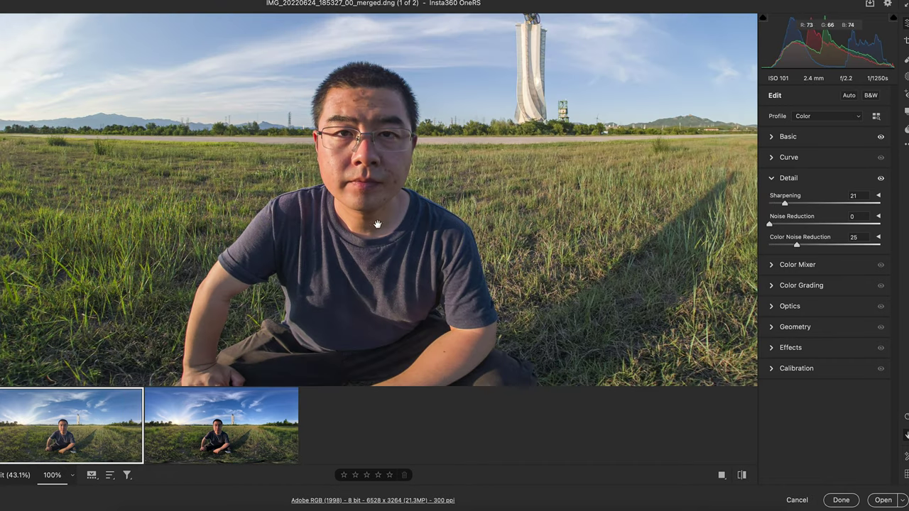
pyautogui.moveTo(388, 229); pyautogui.dragTo(400, 235)
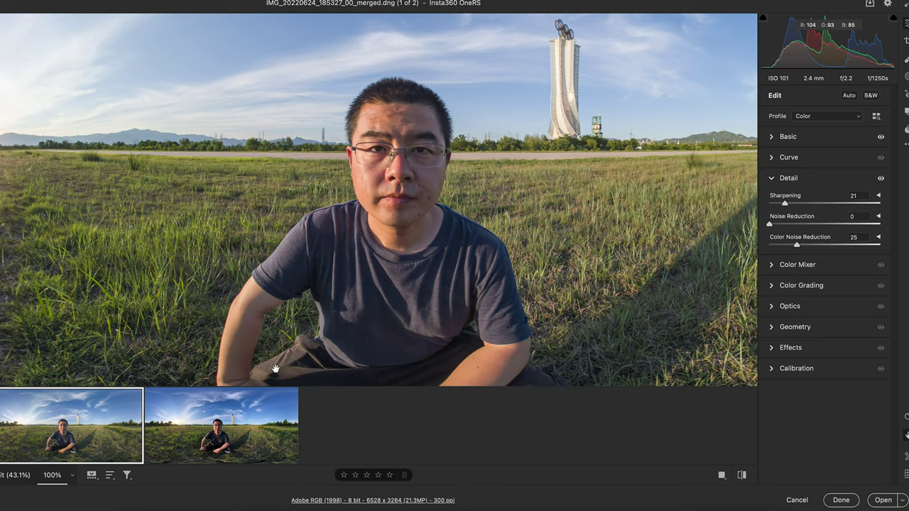
pyautogui.click(219, 431)
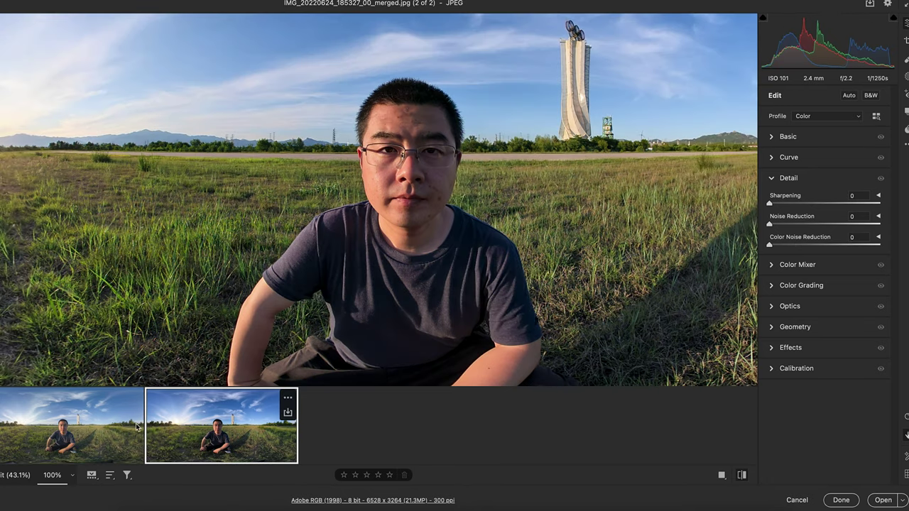
pyautogui.click(103, 429)
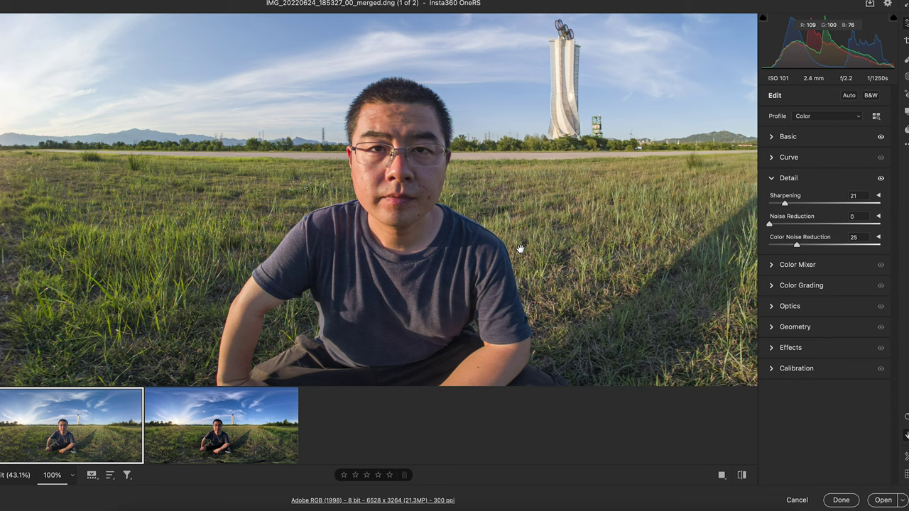
# Finish the edits, switch to Bridge, and open both images in the IMG_20220624_185409_015_017_HDR_DNG folder in Camera Raw.
pyautogui.click(838, 500)
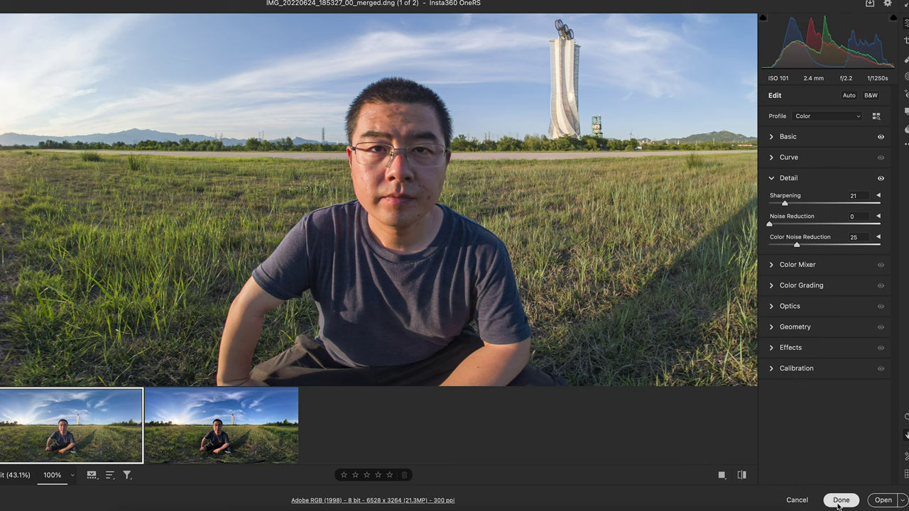
pyautogui.click(385, 22)
pyautogui.doubleClick(262, 99)
pyautogui.press('super+a')
pyautogui.rightClick(107, 102)
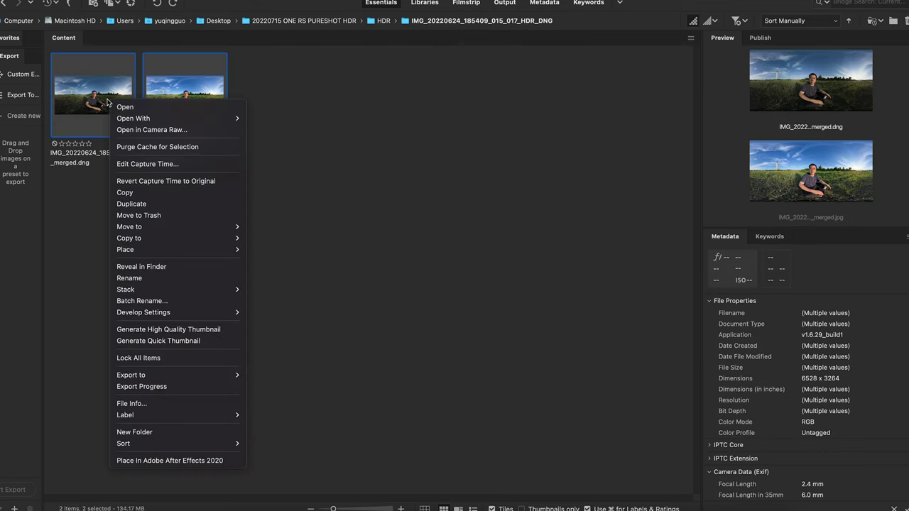
pyautogui.click(148, 129)
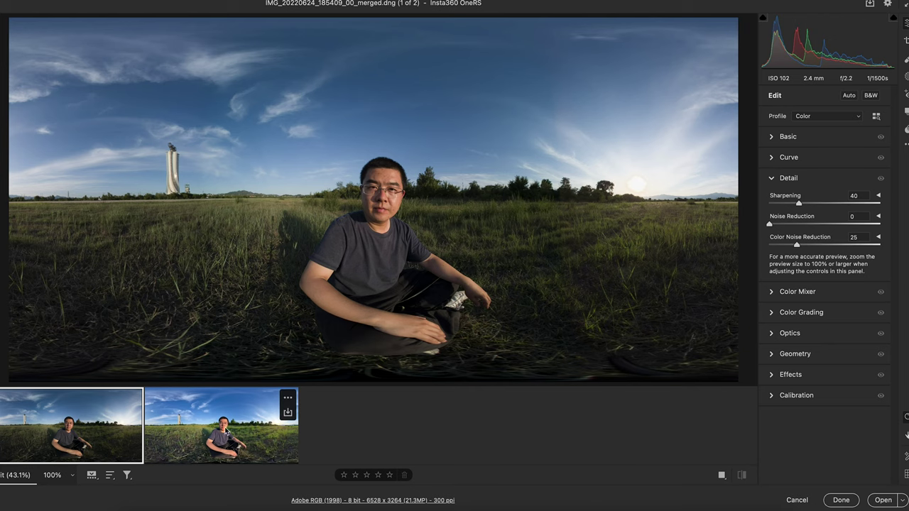
# Inspect the man's face and the surrounding grass in the second panorama's JPEG version at 100%.
pyautogui.click(227, 433)
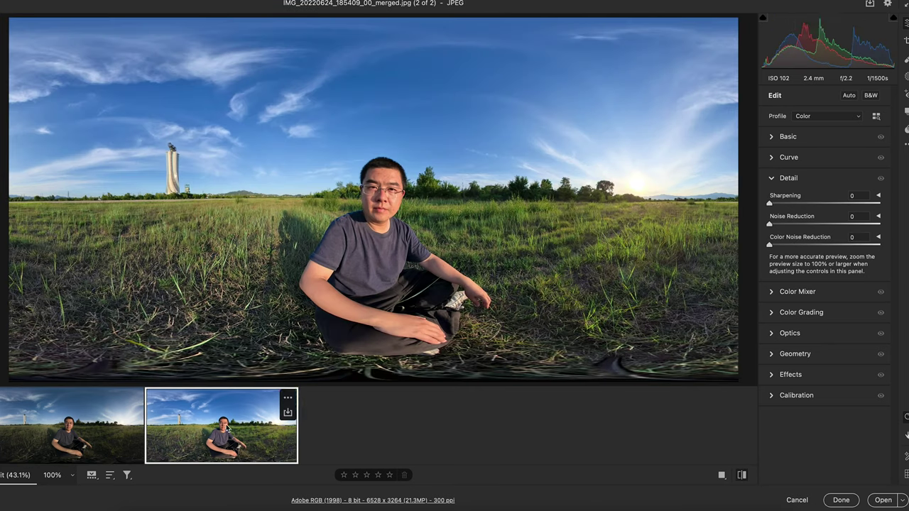
pyautogui.click(398, 215)
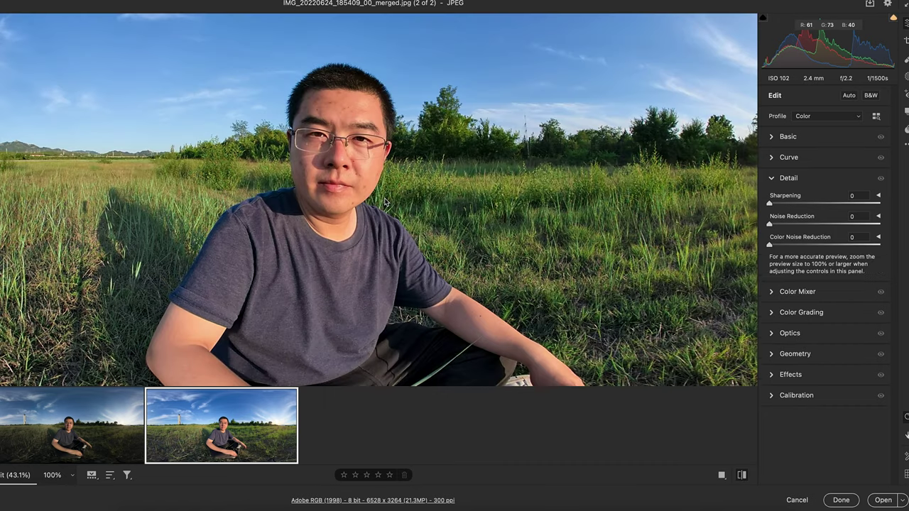
pyautogui.click(384, 200)
pyautogui.click(385, 201)
# Apply automatic tone adjustments to the second panorama's DNG version and raise its Texture.
pyautogui.click(32, 425)
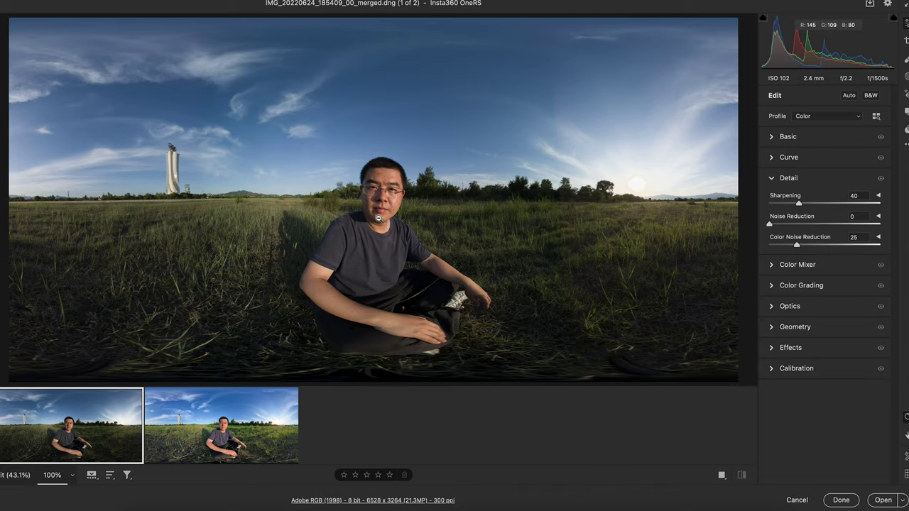
pyautogui.click(385, 206)
pyautogui.click(787, 136)
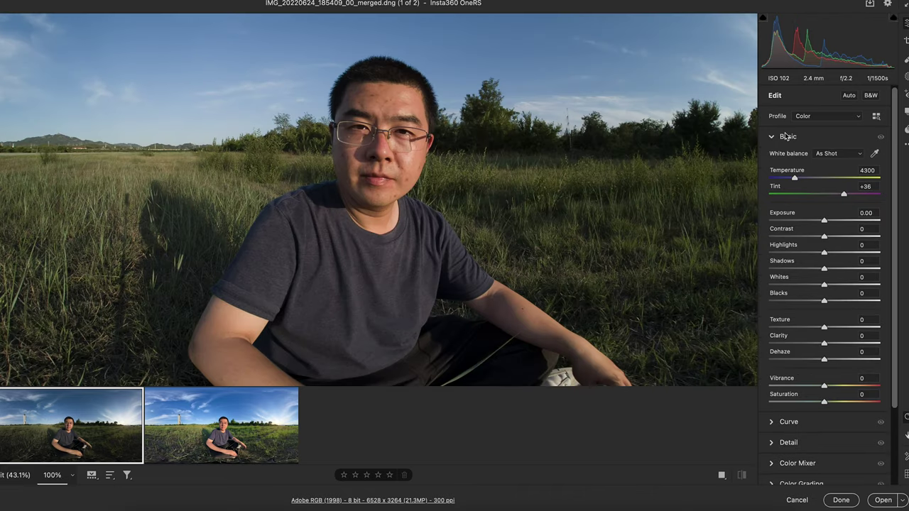
pyautogui.click(848, 95)
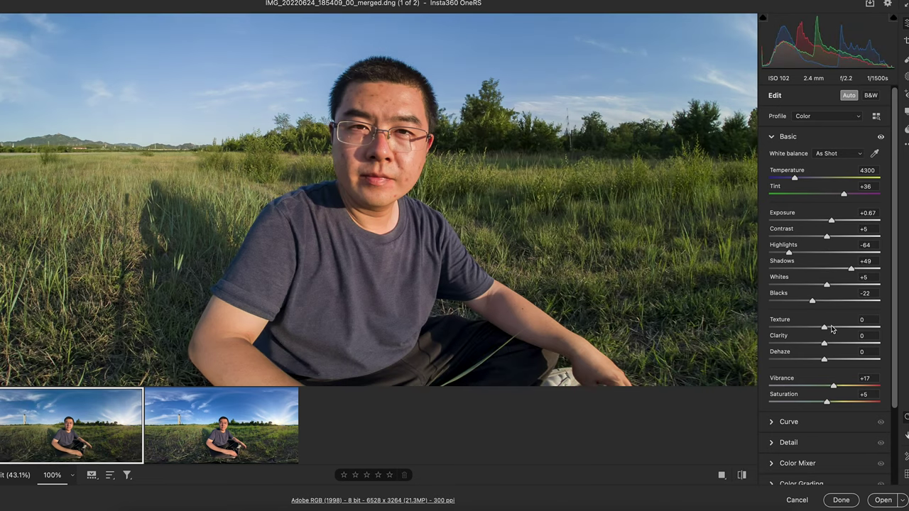
pyautogui.click(836, 328)
# Apply the Creative - Warm Contrast preset to the DNG and check it in full view and zoomed in.
pyautogui.hotkey('shift', 'p')
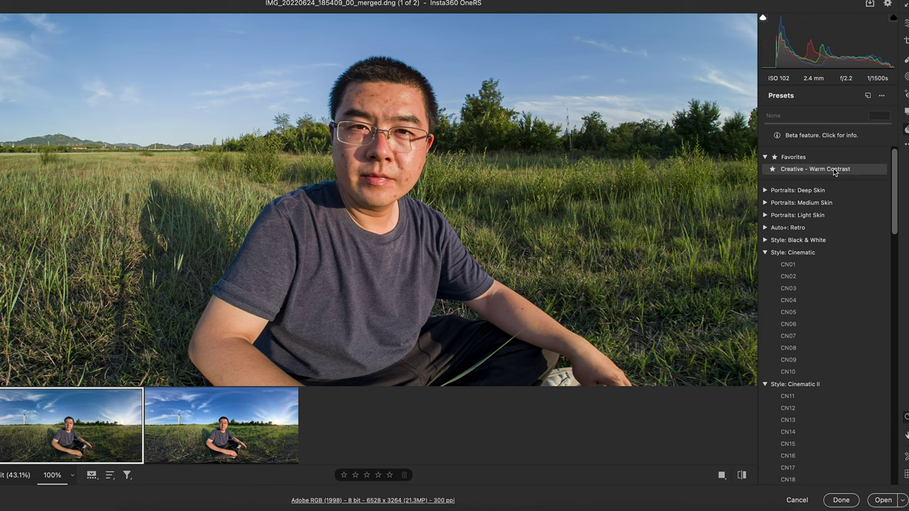
pyautogui.click(834, 168)
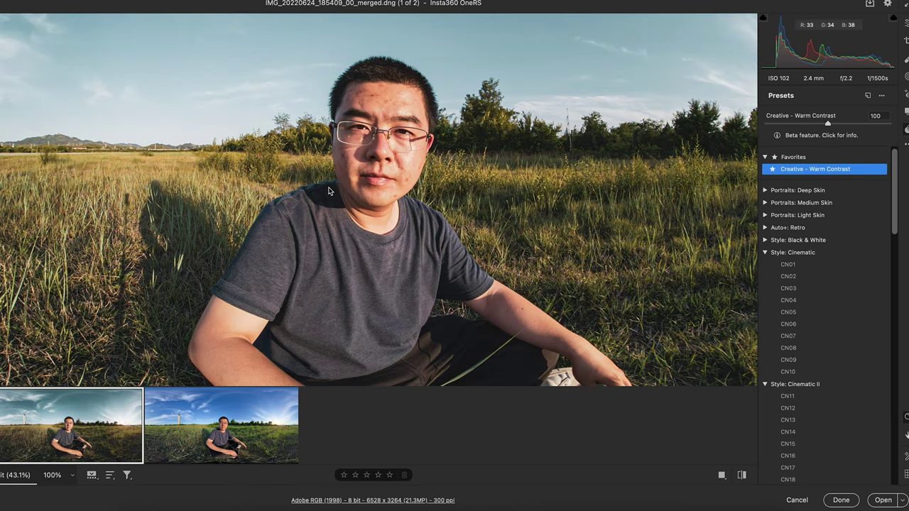
pyautogui.click(329, 188)
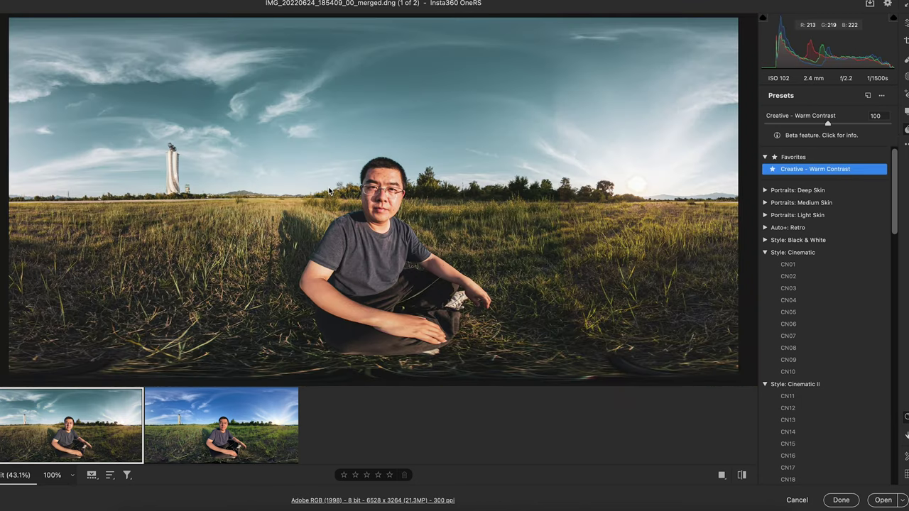
pyautogui.click(369, 206)
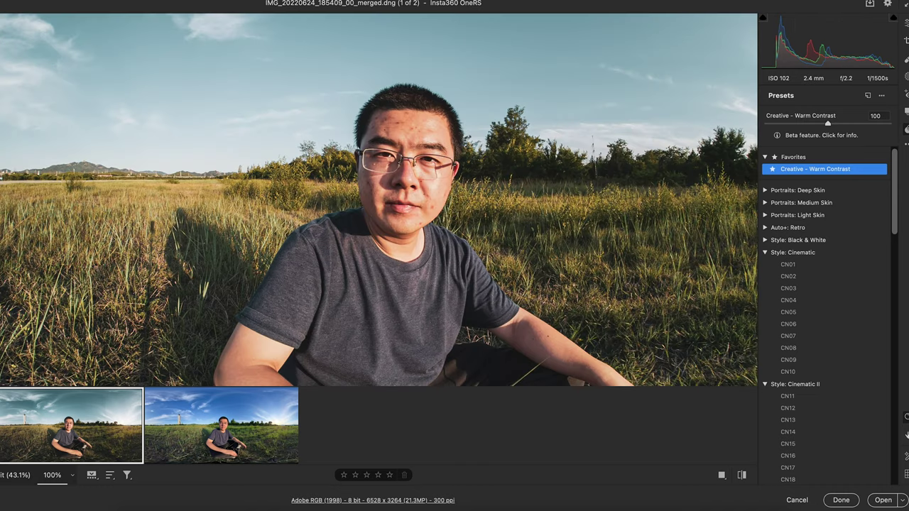
# Lower the DNG's Texture to -37 to soften the skin and fit the whole panorama in view.
pyautogui.press('e')
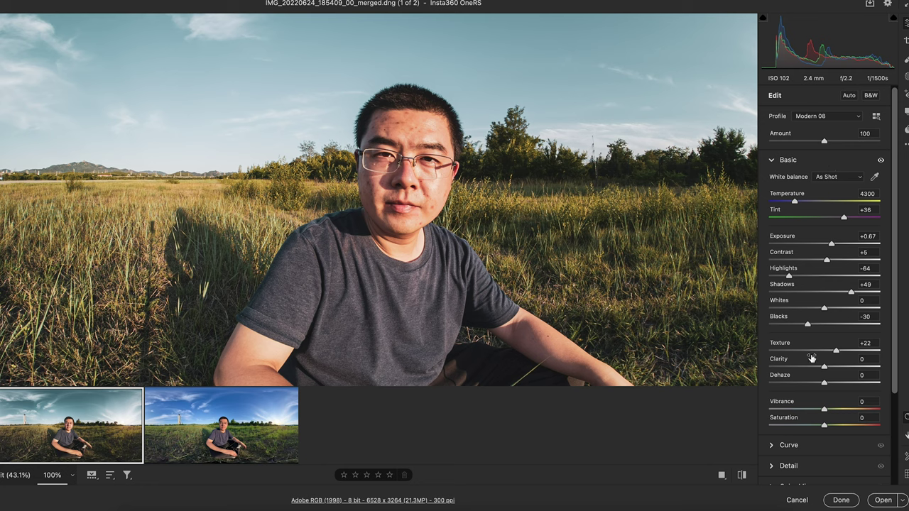
pyautogui.moveTo(837, 352); pyautogui.dragTo(804, 351)
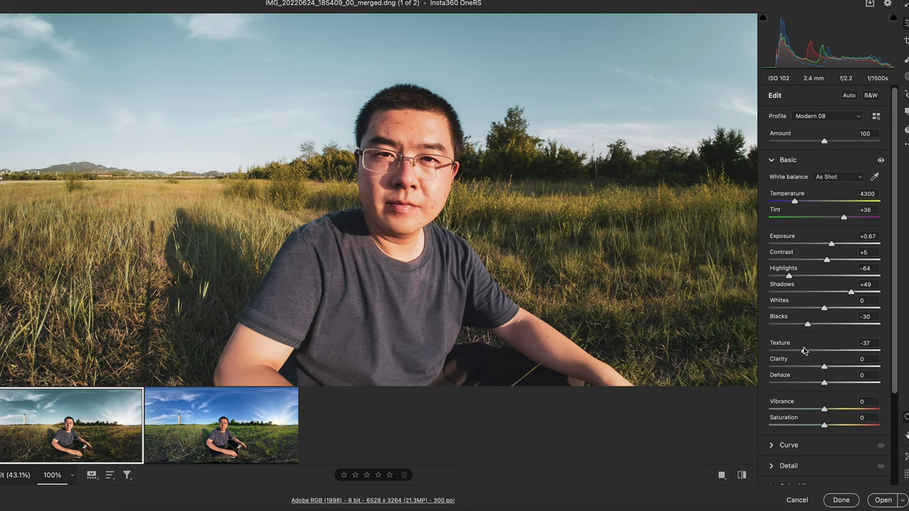
pyautogui.click(618, 279)
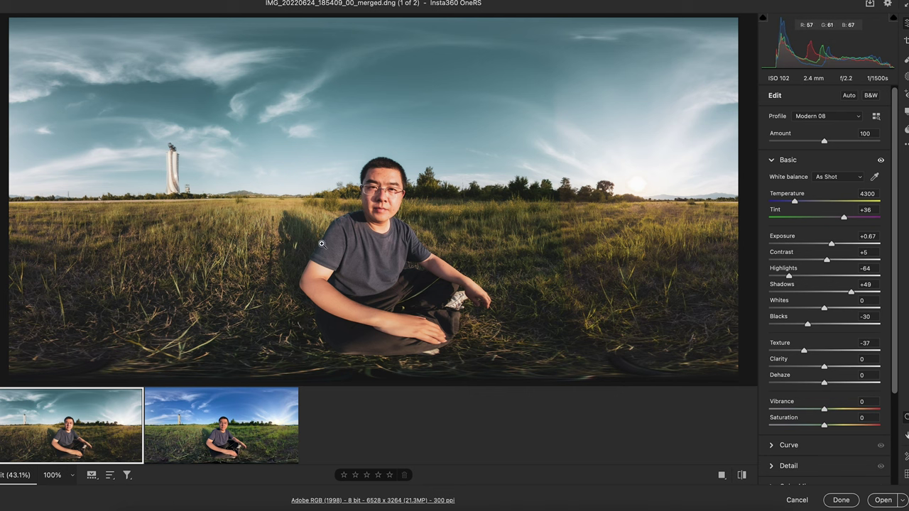
# Compare the colours and overall look of the graded DNG with the JPEG version, alternating between them in full view.
pyautogui.click(221, 436)
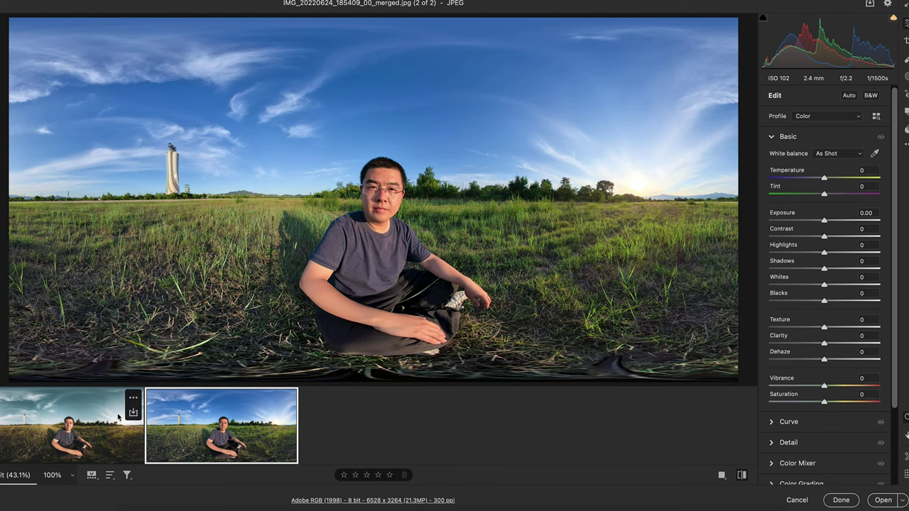
pyautogui.click(103, 426)
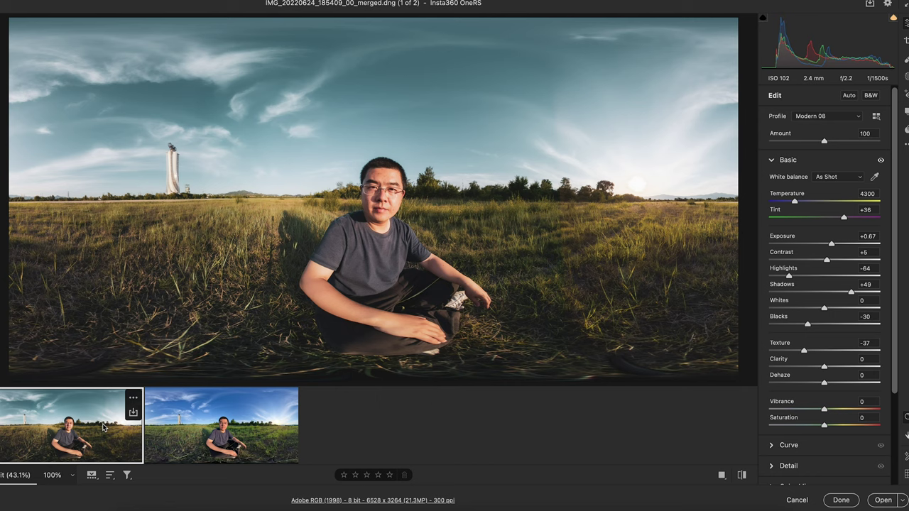
pyautogui.click(205, 432)
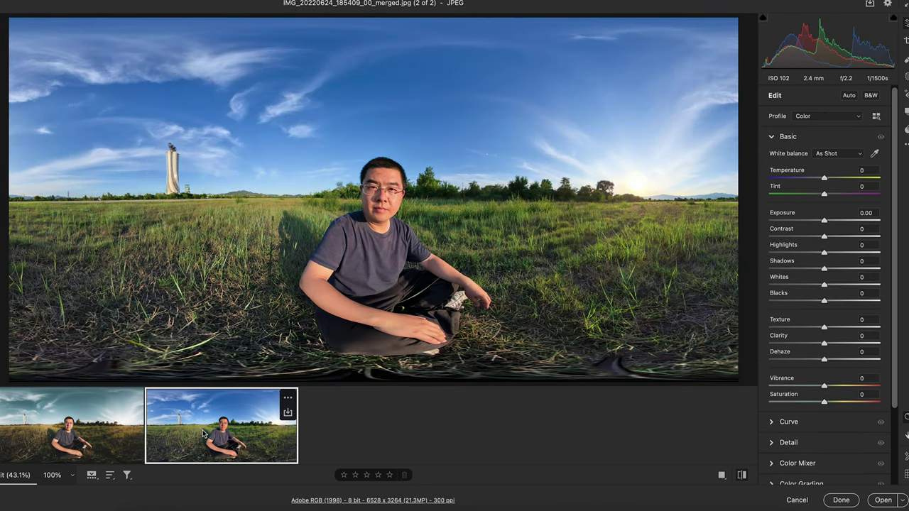
pyautogui.click(78, 436)
pyautogui.click(202, 431)
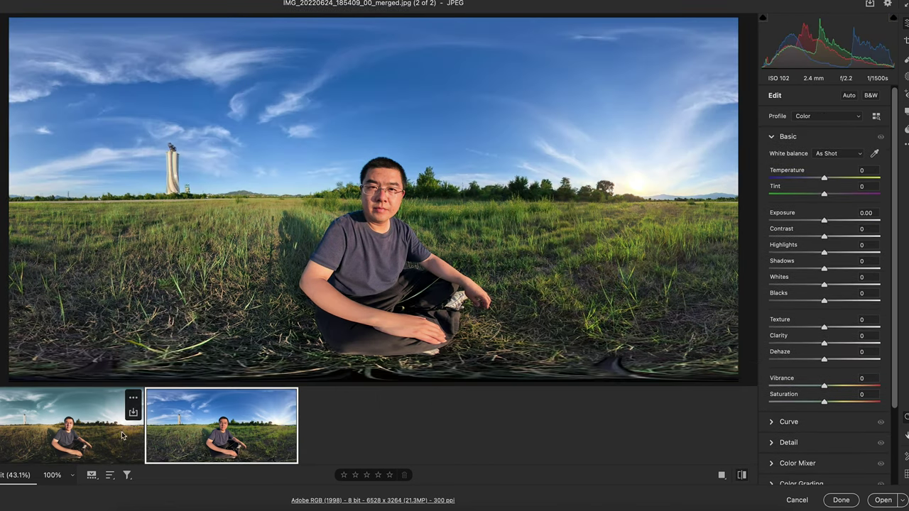
pyautogui.click(90, 437)
pyautogui.click(186, 435)
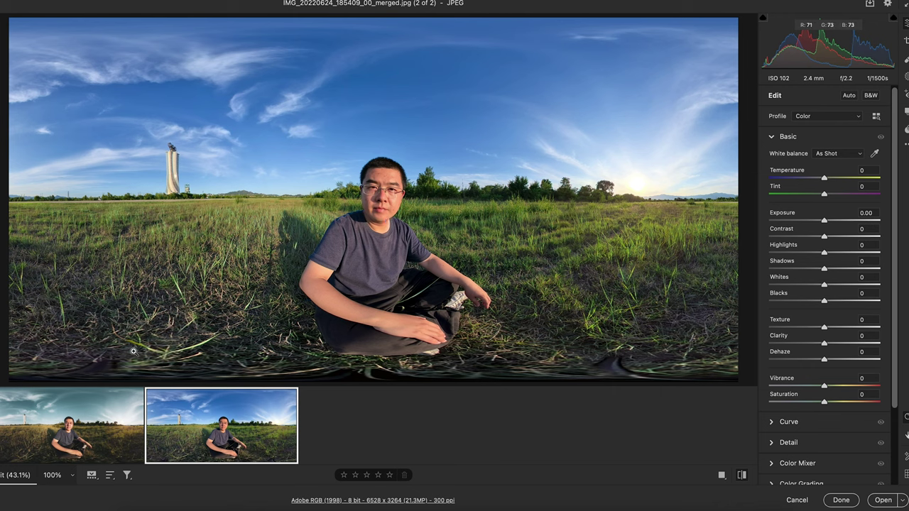
pyautogui.click(83, 419)
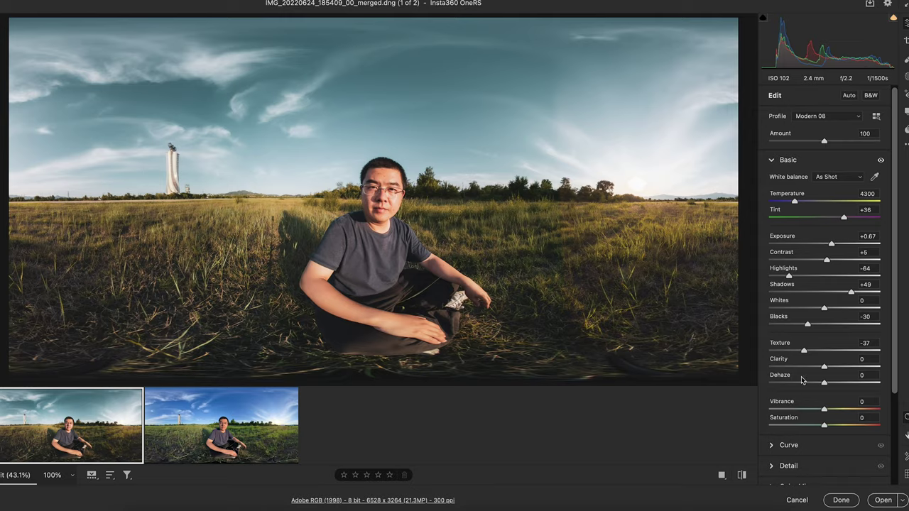
# Finish the Camera Raw edits and go back up to the HDR folder in Bridge.
pyautogui.click(851, 505)
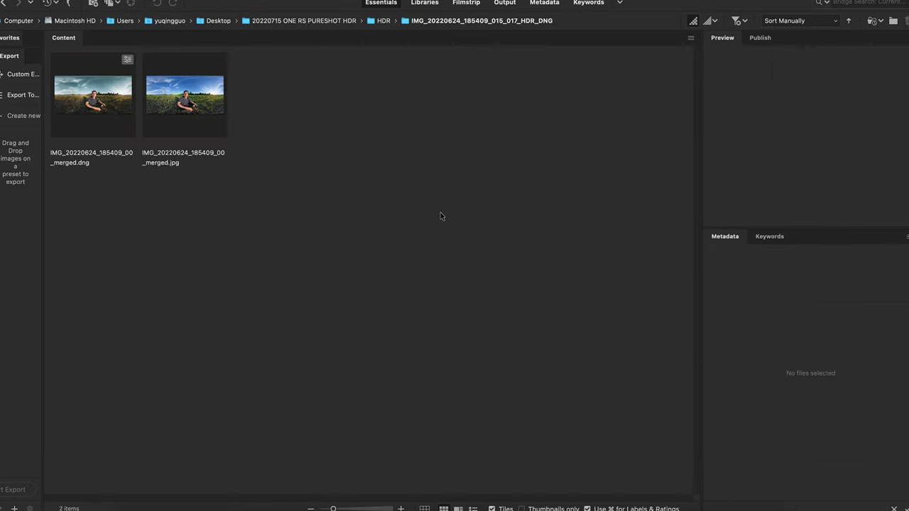
pyautogui.click(384, 22)
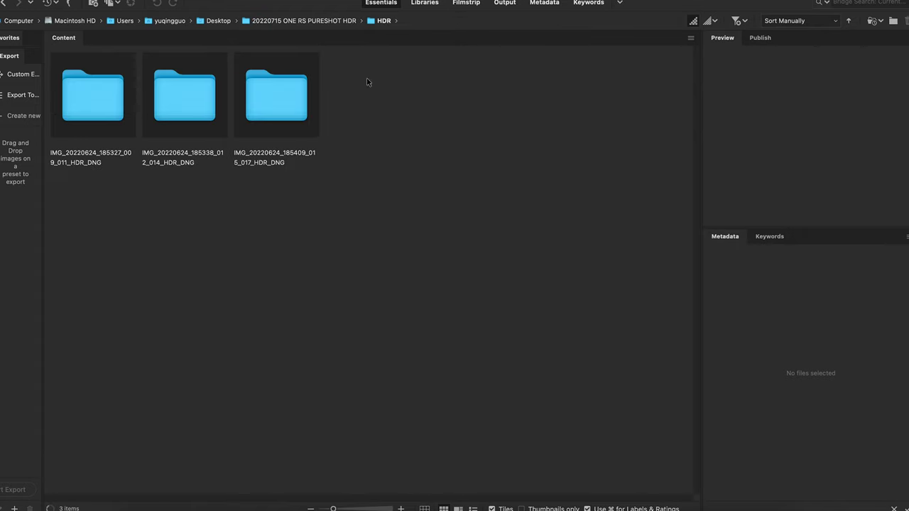